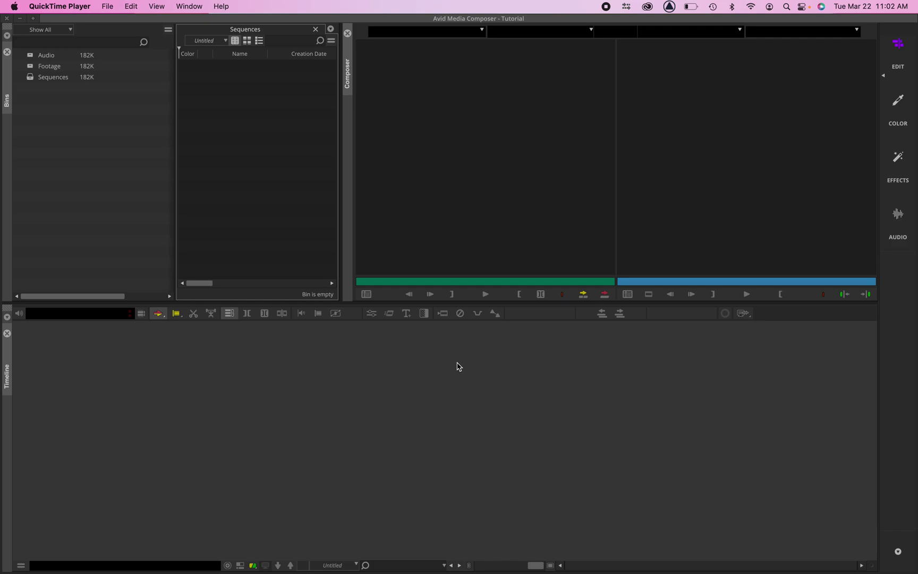
# Bring Media Composer to the front and open the Settings window with Ctrl+Shift+=
pyautogui.click(458, 366)
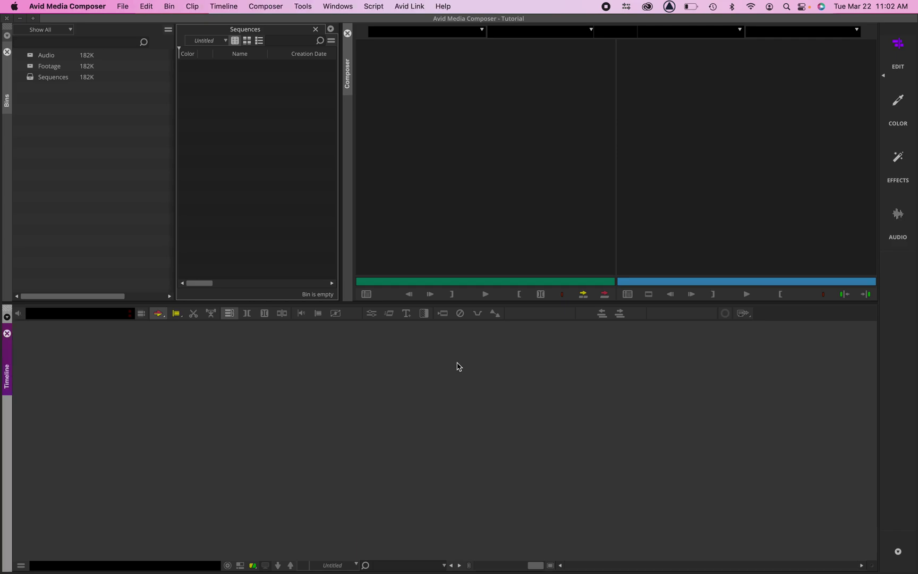
pyautogui.hotkey('ctrl', 'shift', '=')
# Open the User tab's Keyboard MC English (United States) setting, move it down, and close Settings
pyautogui.click(410, 82)
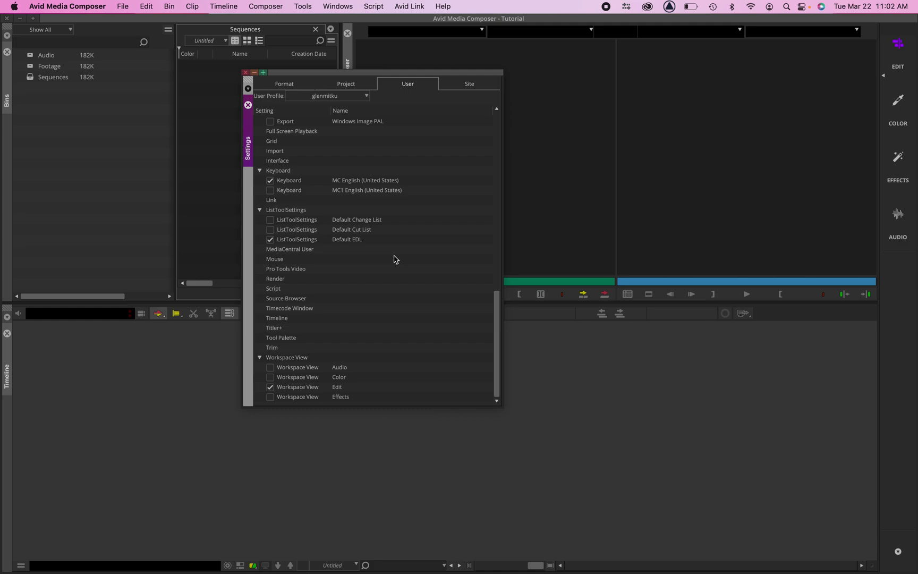
pyautogui.scroll(1, 496, 330)
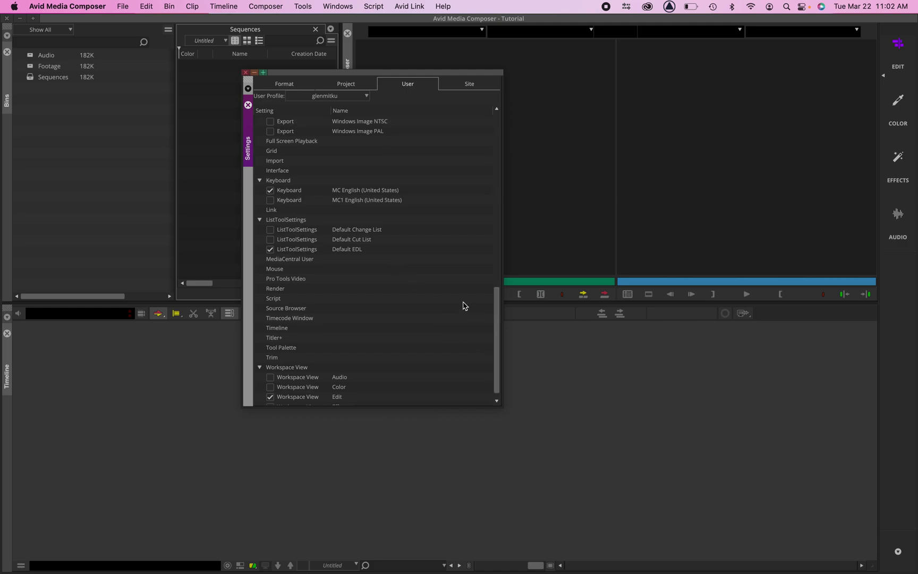
pyautogui.click(282, 191)
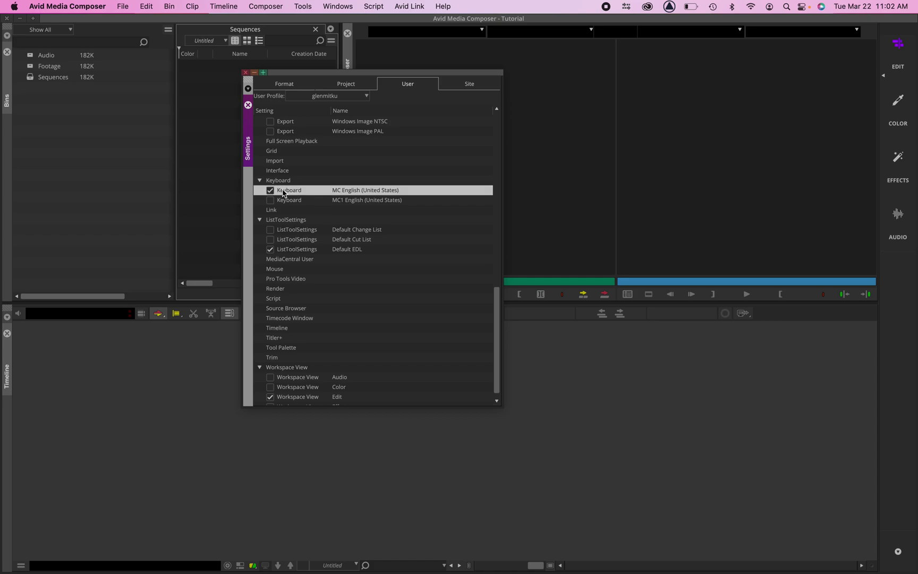
pyautogui.doubleClick(282, 191)
pyautogui.moveTo(373, 229); pyautogui.dragTo(414, 313)
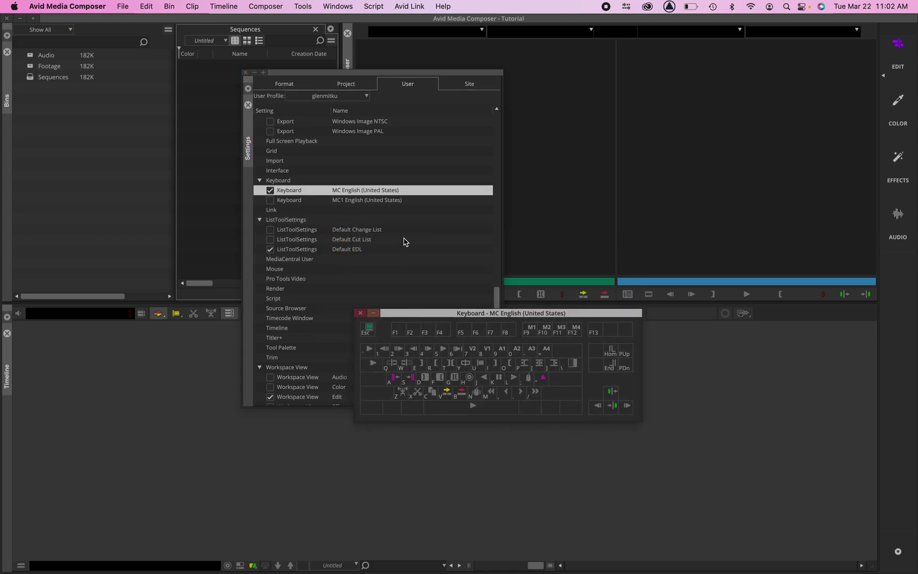
pyautogui.click(248, 74)
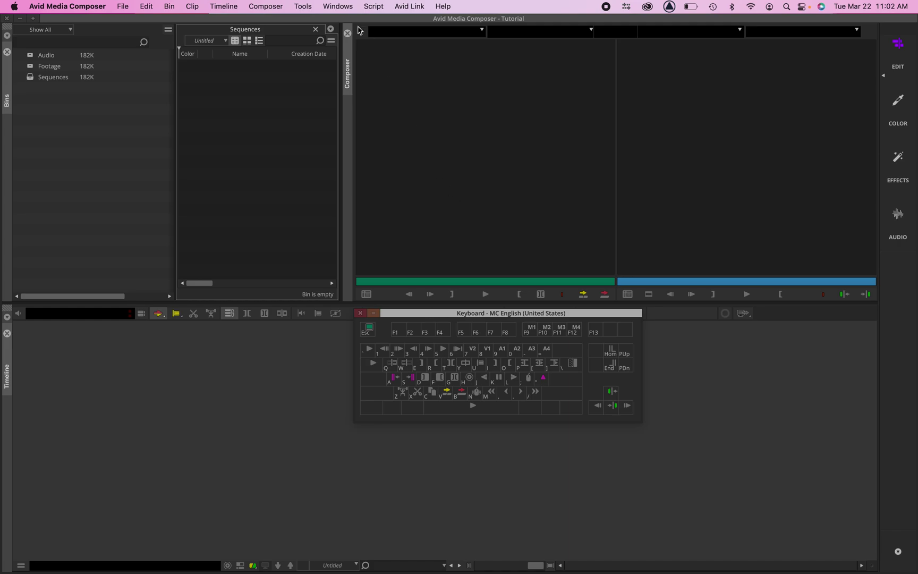
# Open the Command Palette from the Tools menu, move it lower, then close it
pyautogui.click(301, 6)
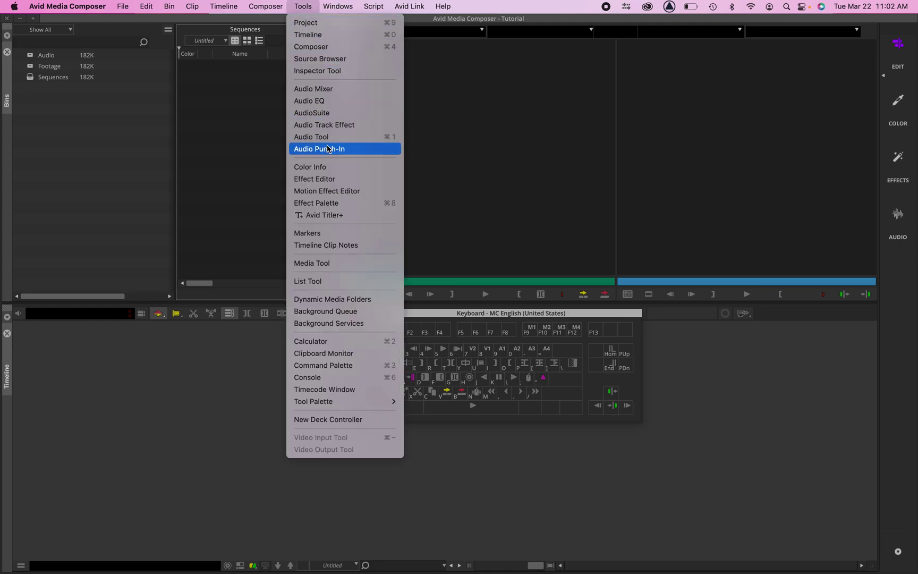
pyautogui.click(335, 366)
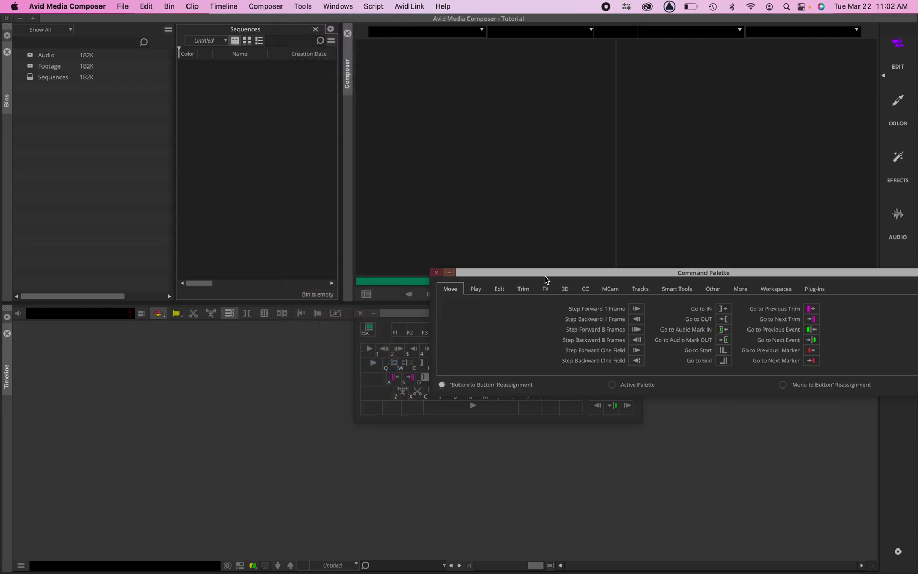
pyautogui.moveTo(544, 278); pyautogui.dragTo(546, 425)
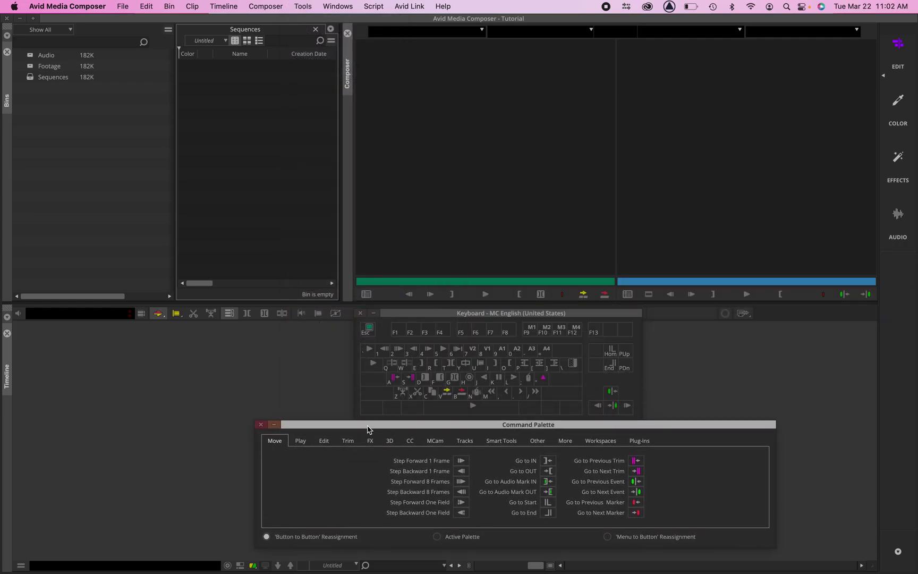
pyautogui.click(265, 428)
pyautogui.click(295, 467)
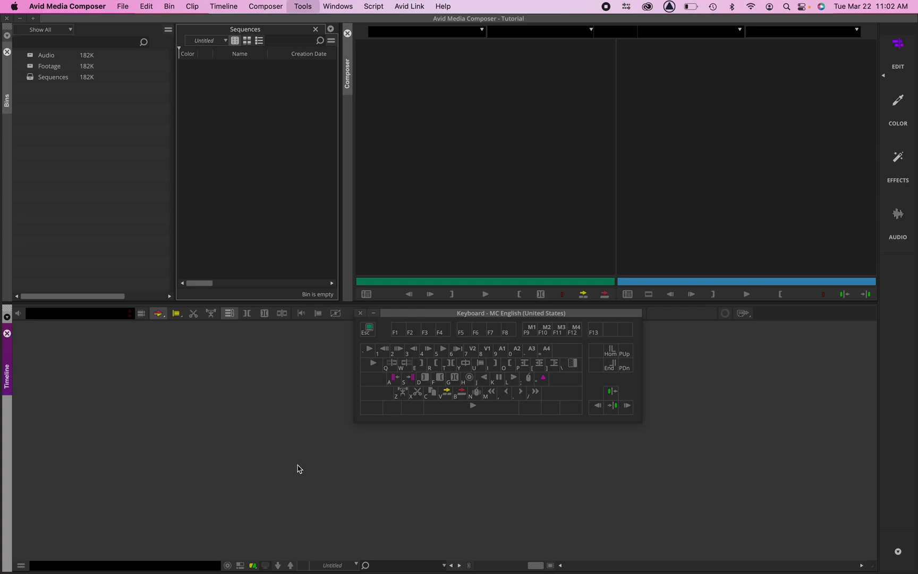
# Reopen the Command Palette with Ctrl+3 and stack it below the raised Keyboard window
pyautogui.hotkey('ctrl', '3')
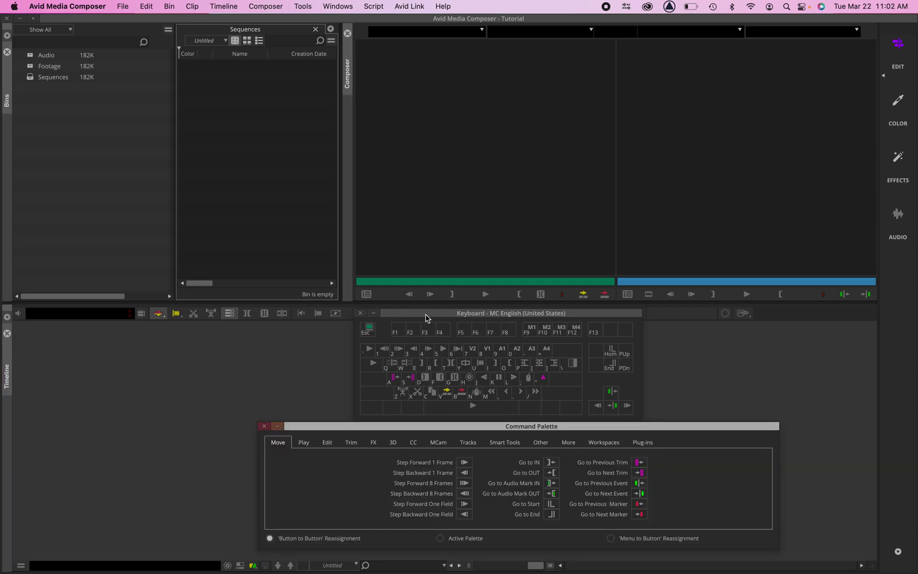
pyautogui.moveTo(438, 314); pyautogui.dragTo(440, 261)
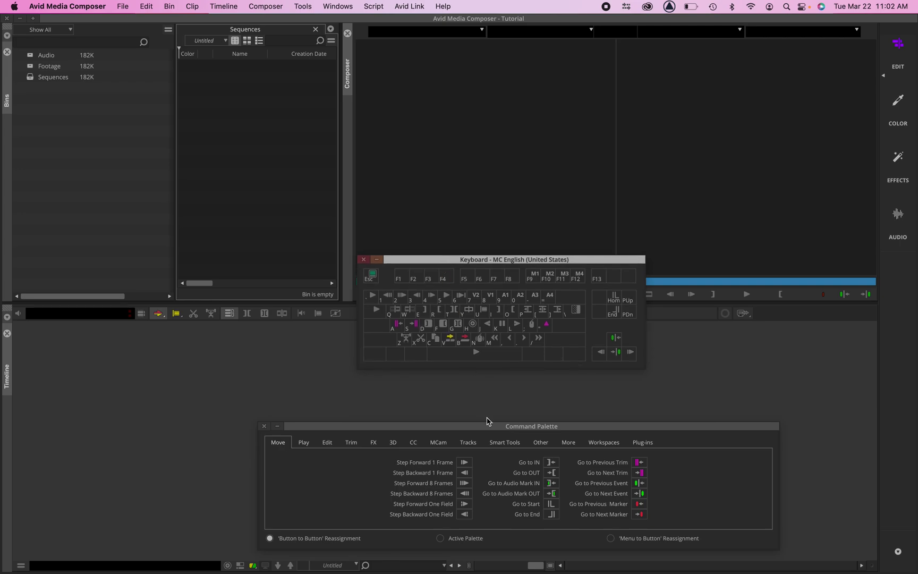
pyautogui.moveTo(471, 426); pyautogui.dragTo(476, 378)
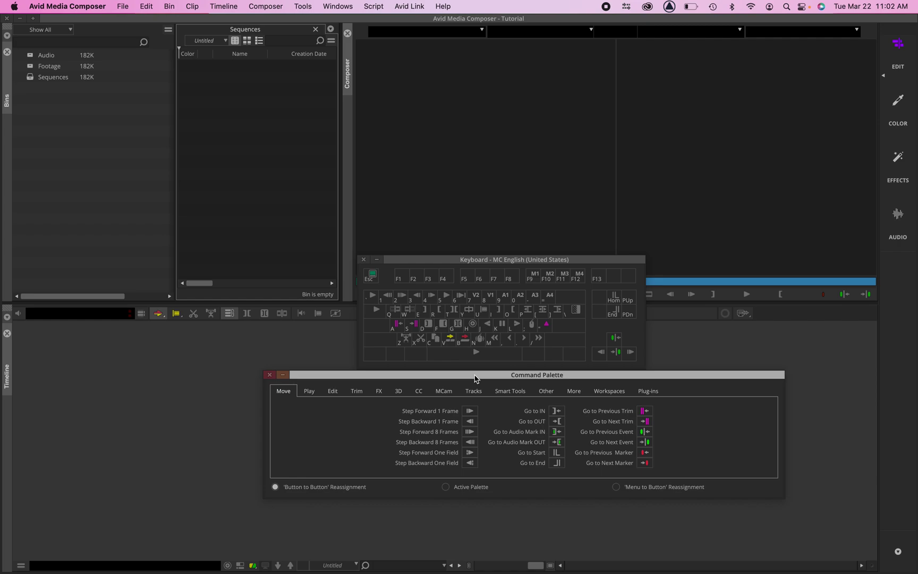
pyautogui.click(585, 261)
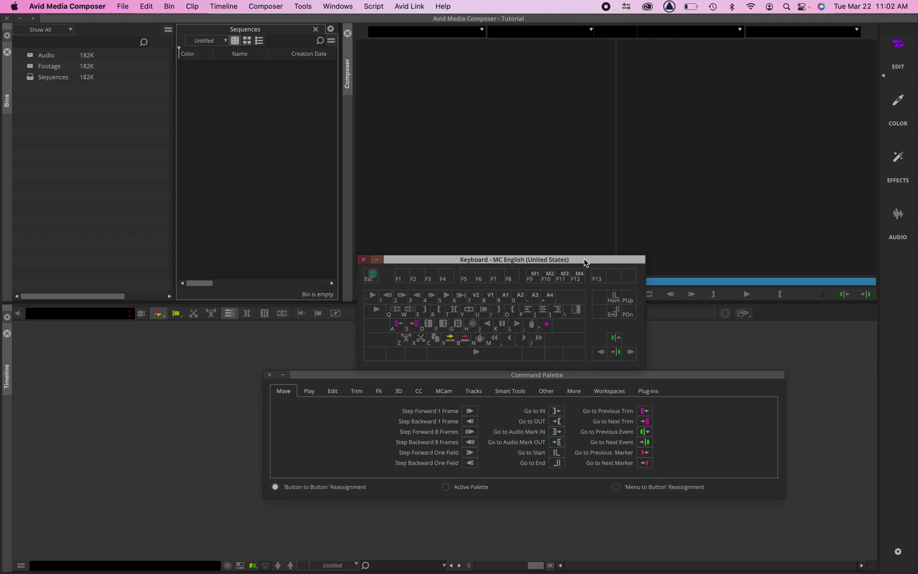
pyautogui.click(451, 375)
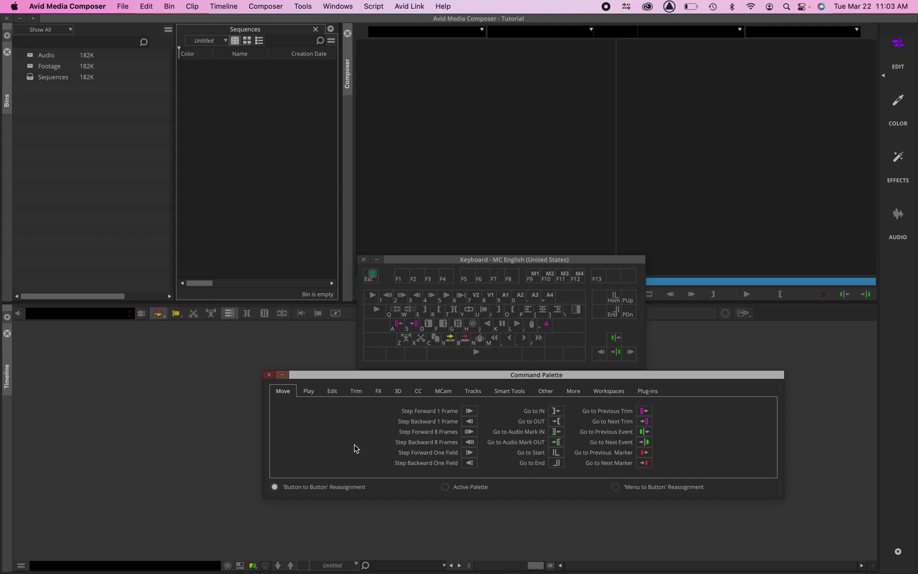
# Drag Make Subclip from the palette's Edit commands onto the Keyboard window's F1 key
pyautogui.click(332, 392)
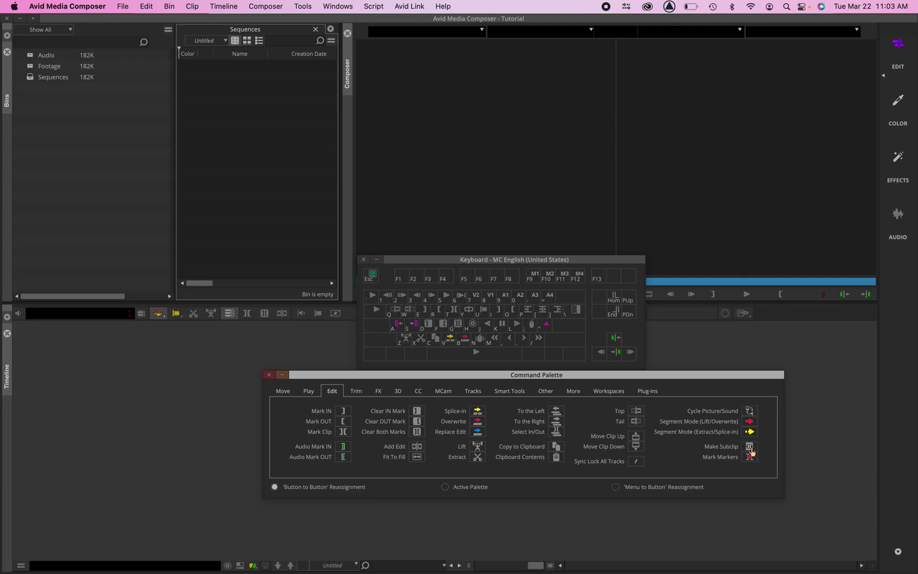
pyautogui.moveTo(750, 448); pyautogui.dragTo(406, 279)
pyautogui.click(406, 280)
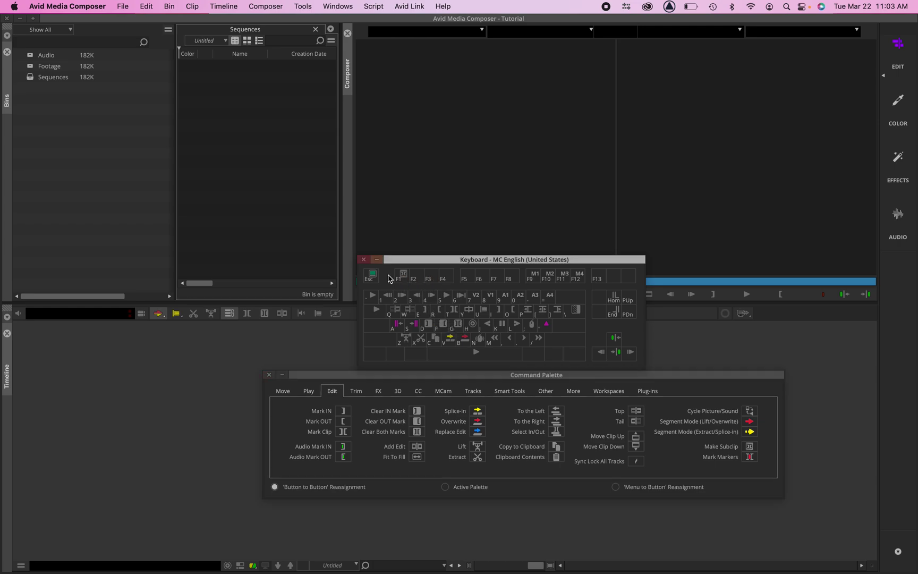
pyautogui.click(697, 375)
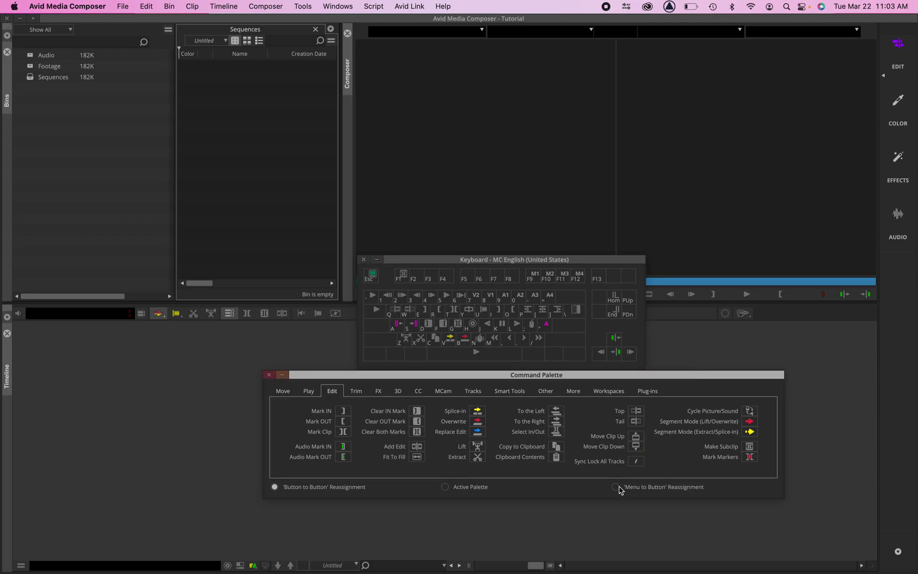
pyautogui.click(447, 487)
pyautogui.click(616, 487)
pyautogui.click(417, 279)
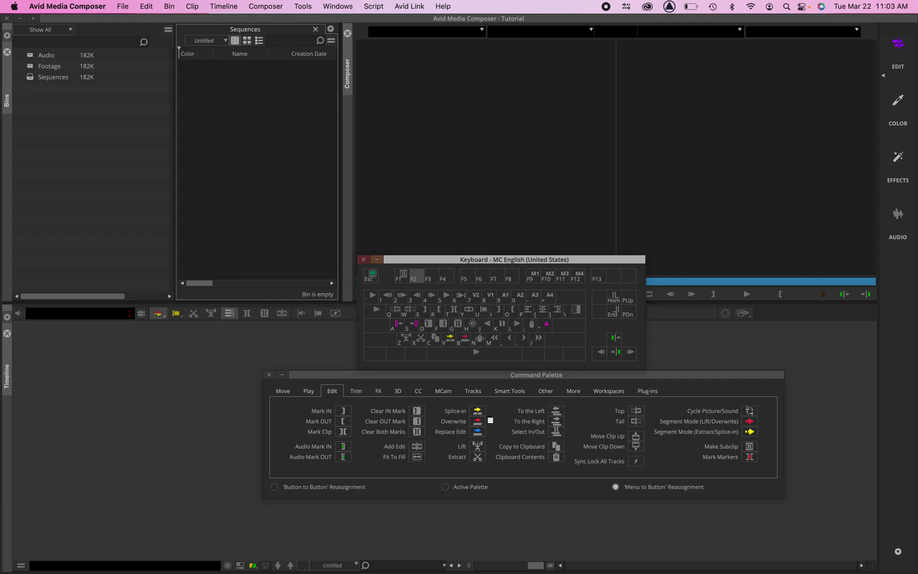
pyautogui.click(146, 6)
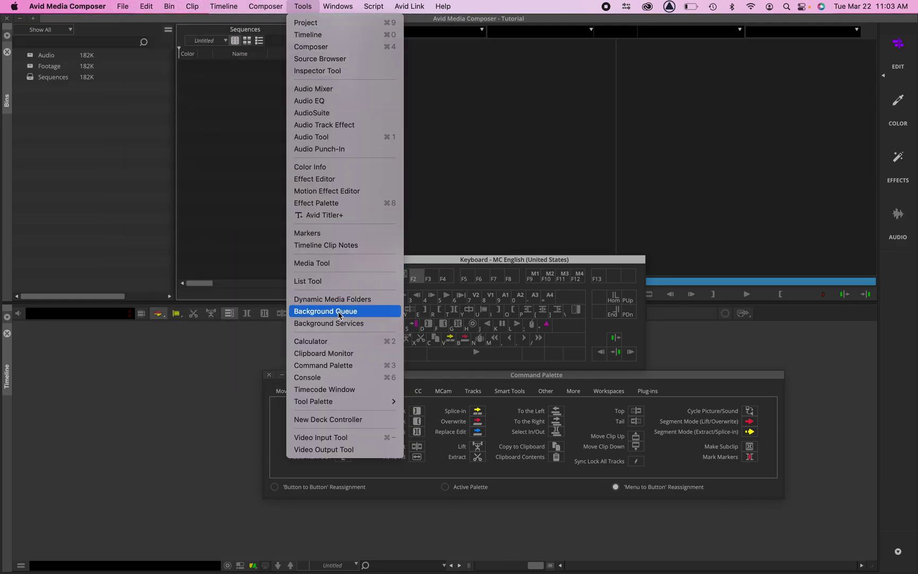
pyautogui.click(376, 525)
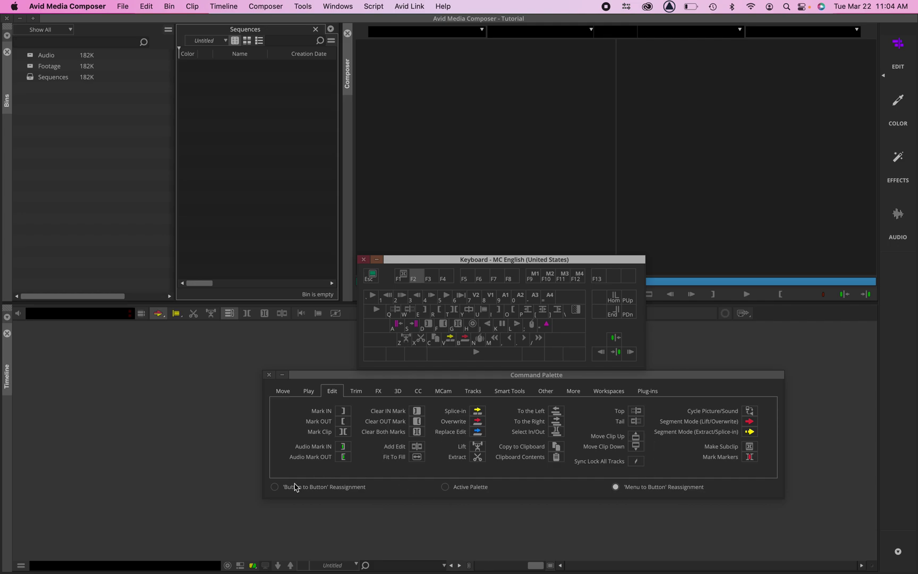
# Drag Make Subclip onto F1 with 'Button to Button' Reassignment selected
pyautogui.click(274, 487)
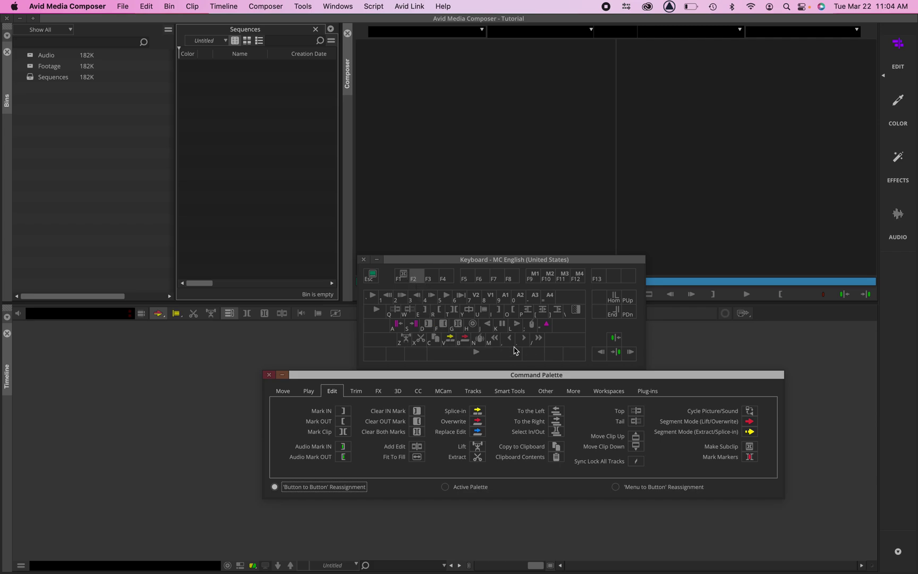
pyautogui.click(403, 276)
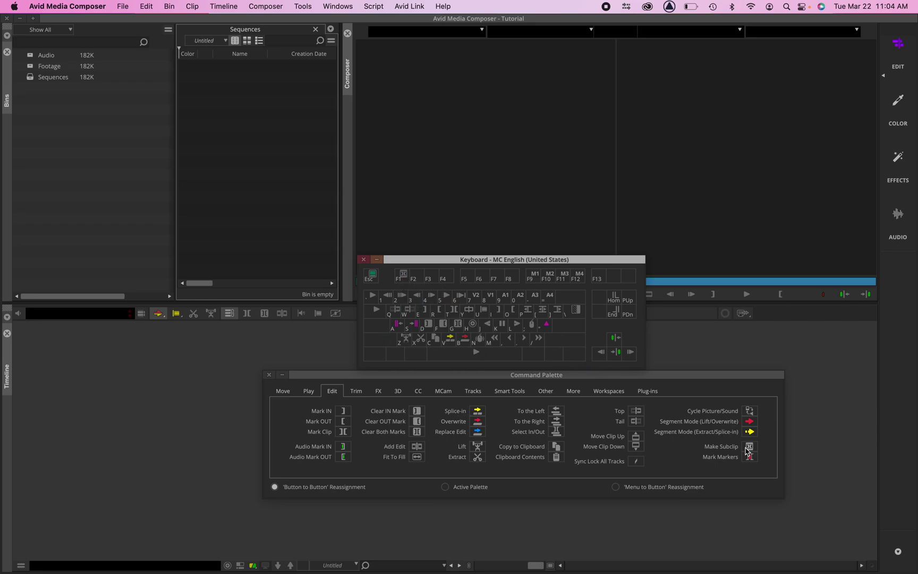
pyautogui.moveTo(750, 447); pyautogui.dragTo(400, 274)
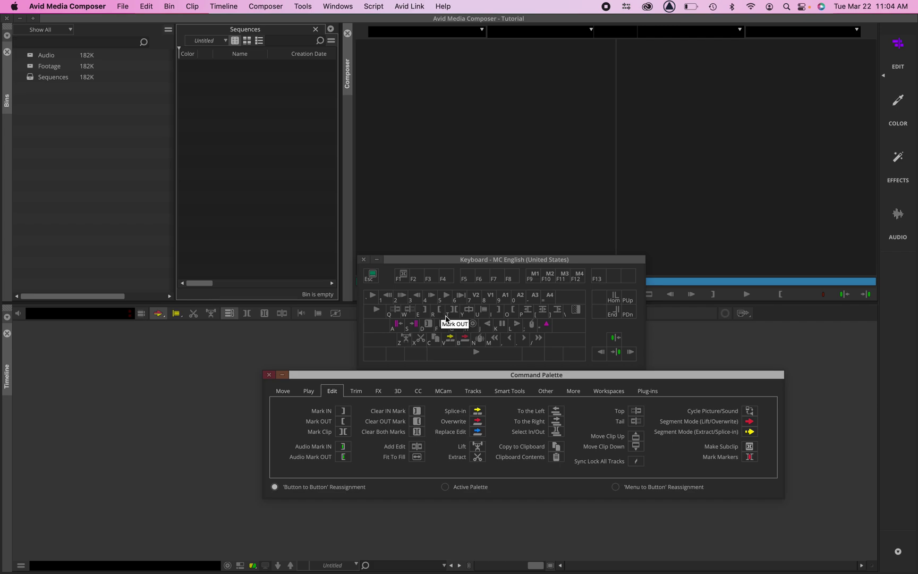
# Try Menu to Button and Active Palette, return to 'Button to Button' Reassignment, and nudge the palette
pyautogui.click(663, 487)
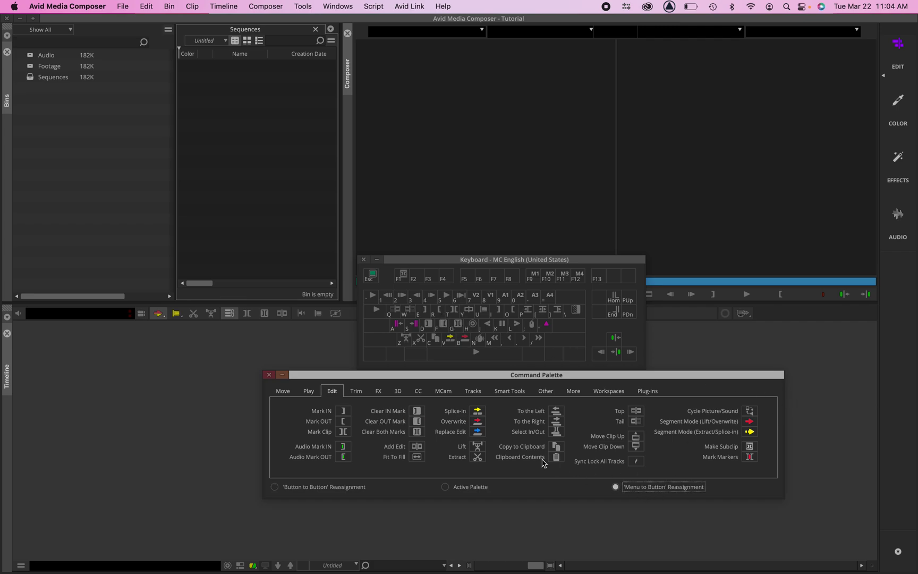
pyautogui.click(470, 487)
pyautogui.click(319, 489)
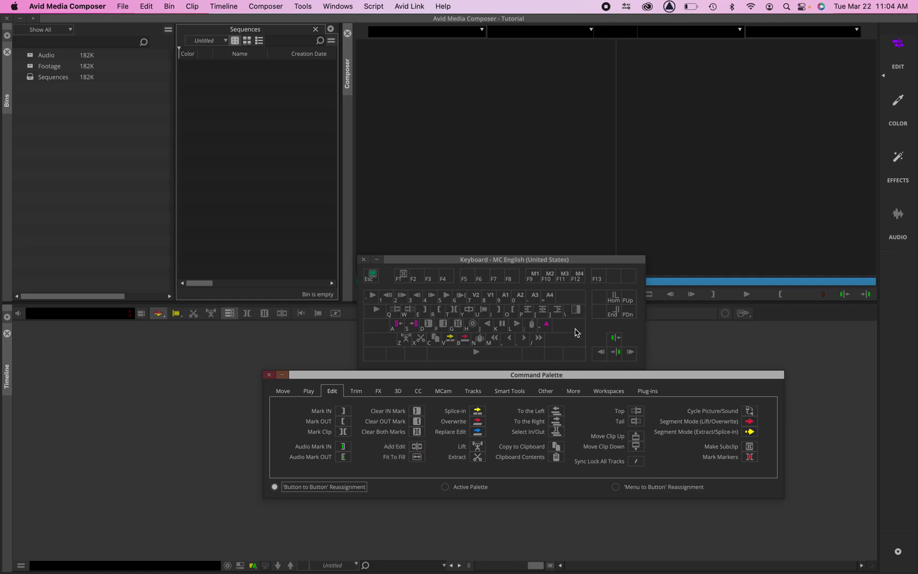
pyautogui.moveTo(628, 376); pyautogui.dragTo(642, 393)
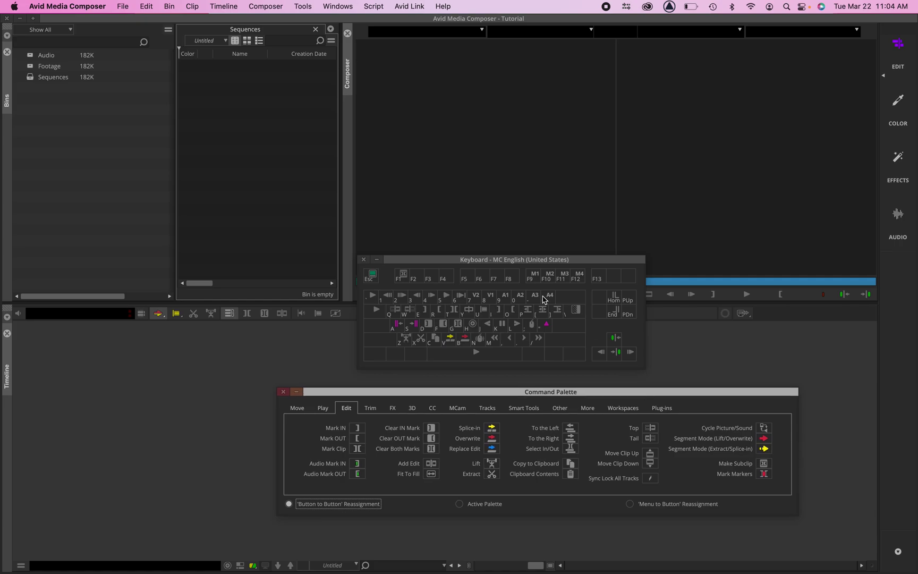
# Move the Keyboard window to the lower left and close it
pyautogui.moveTo(529, 260); pyautogui.dragTo(333, 316)
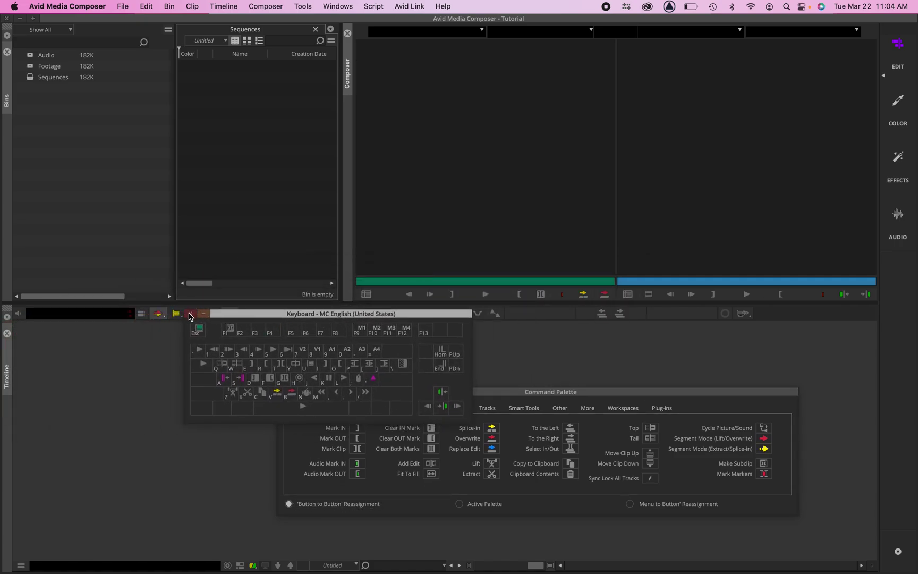
pyautogui.click(191, 314)
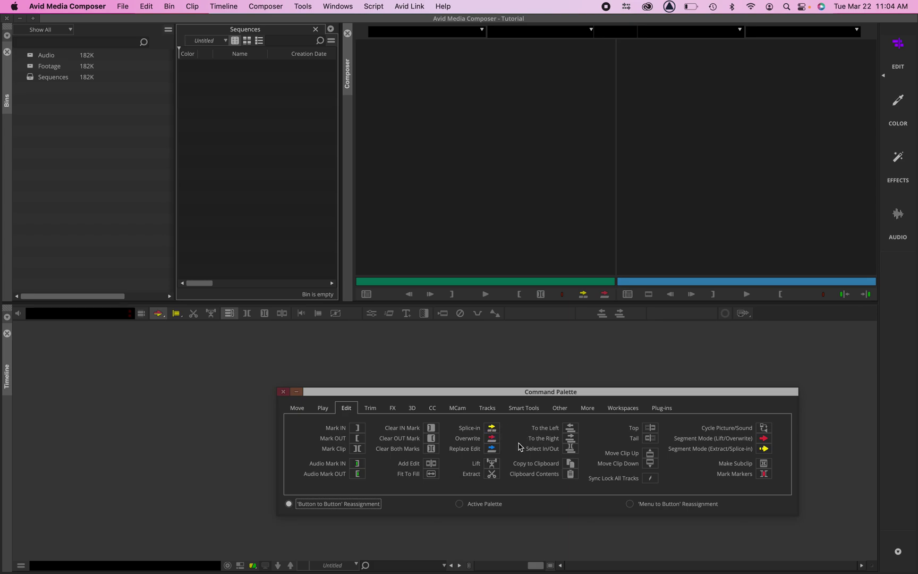
# Browse the palette's MultiCam, Trim and other command tabs, ending on Edit
pyautogui.click(432, 407)
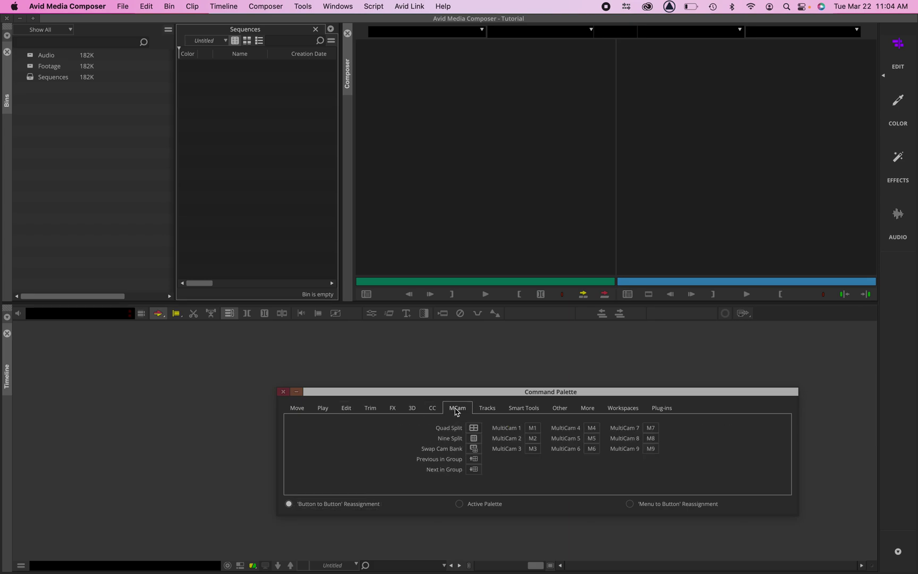
pyautogui.click(483, 408)
pyautogui.click(523, 407)
pyautogui.click(560, 407)
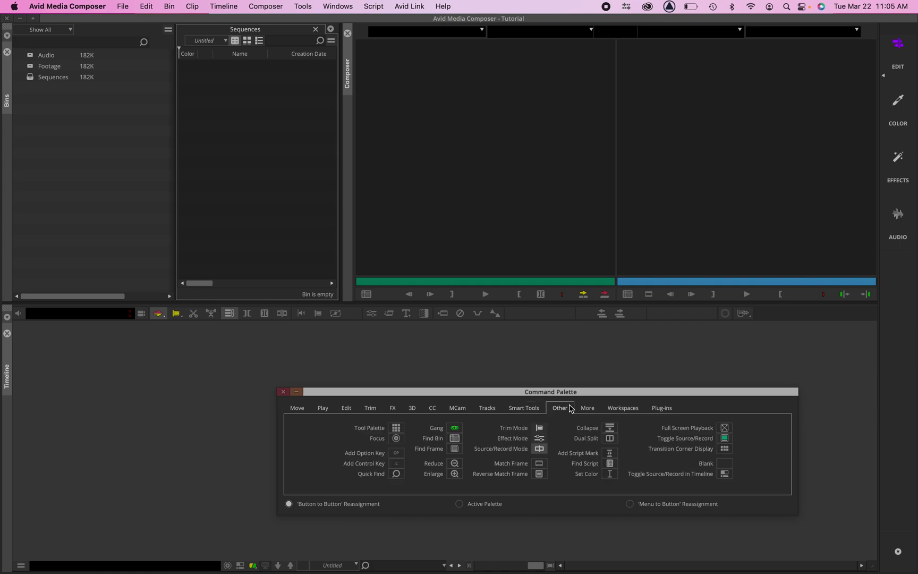
pyautogui.click(392, 407)
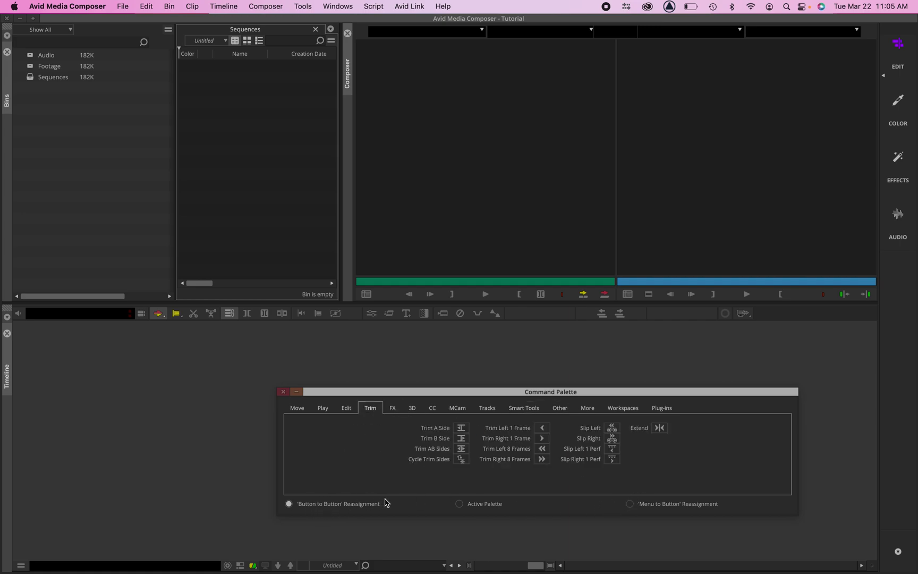
pyautogui.click(347, 408)
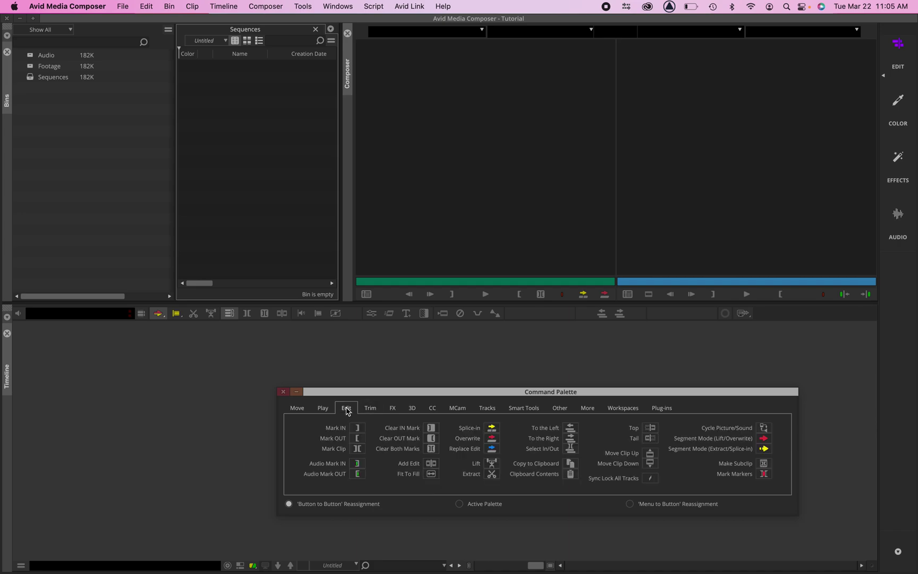
# Add Clear IN Mark to the timeline toolbar, drag it back off, and close the Command Palette
pyautogui.moveTo(431, 429); pyautogui.dragTo(515, 313)
pyautogui.moveTo(516, 314)
pyautogui.mouseDown()
pyautogui.moveTo(541, 319)
pyautogui.moveTo(432, 423)
pyautogui.mouseUp()
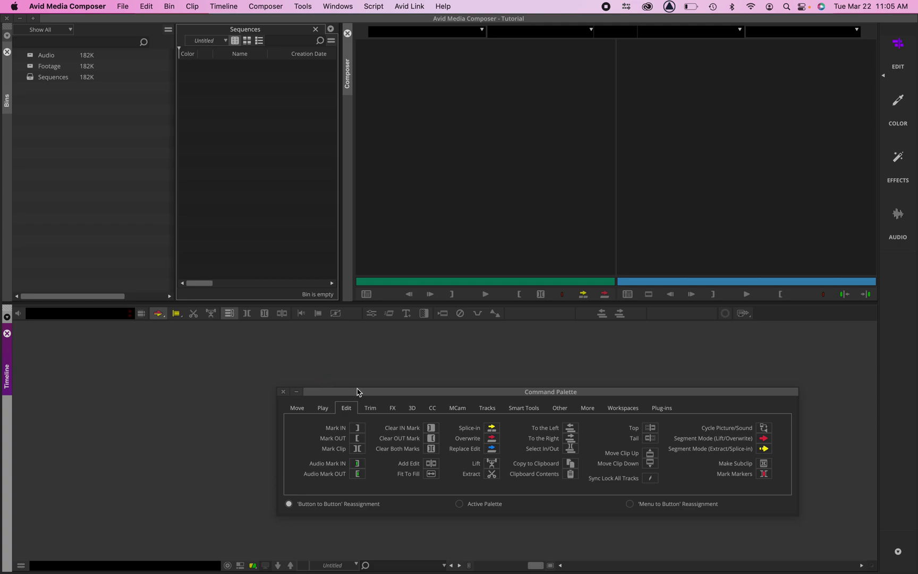
pyautogui.moveTo(359, 391); pyautogui.dragTo(353, 346)
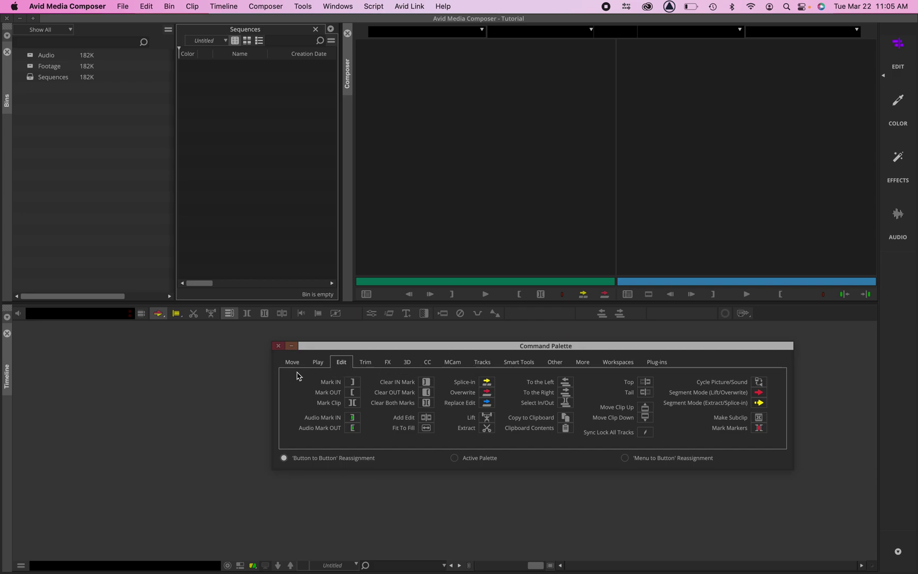
pyautogui.click(277, 349)
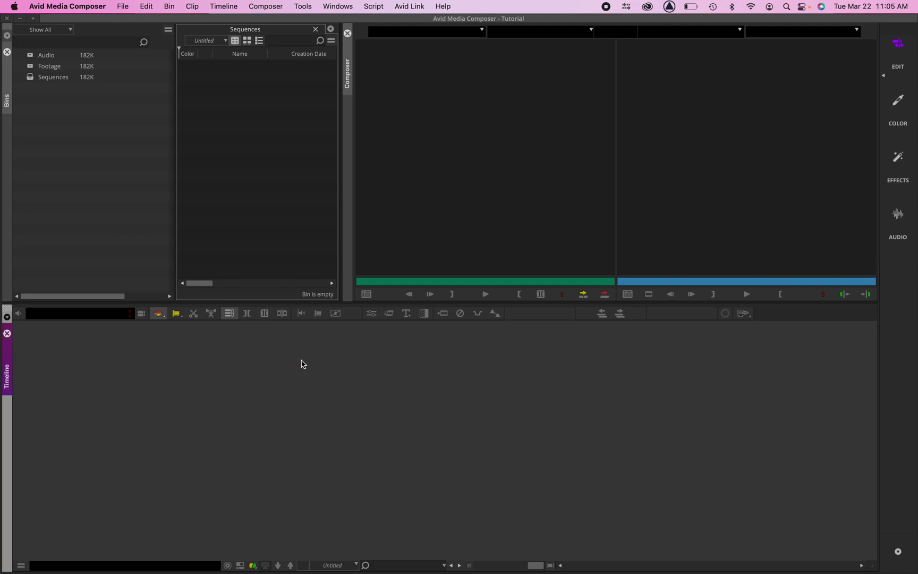